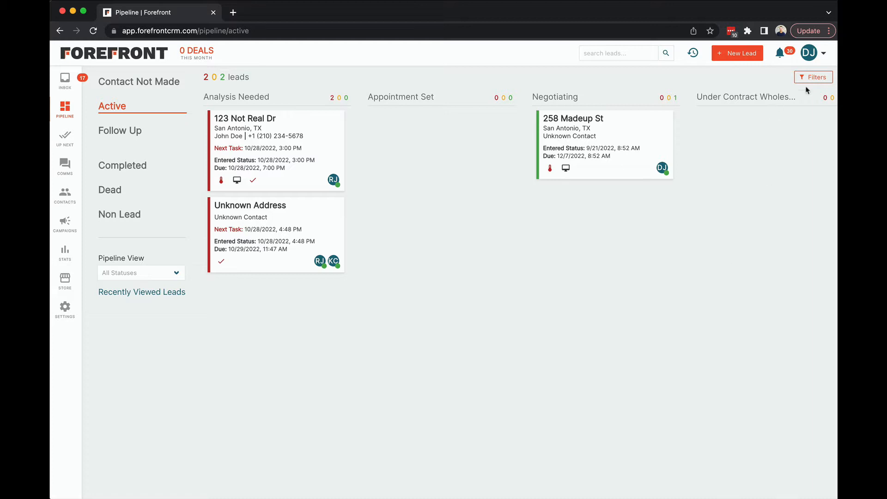
Open the account's user management list
{"action": "left_click", "coordinate": [823, 59]}
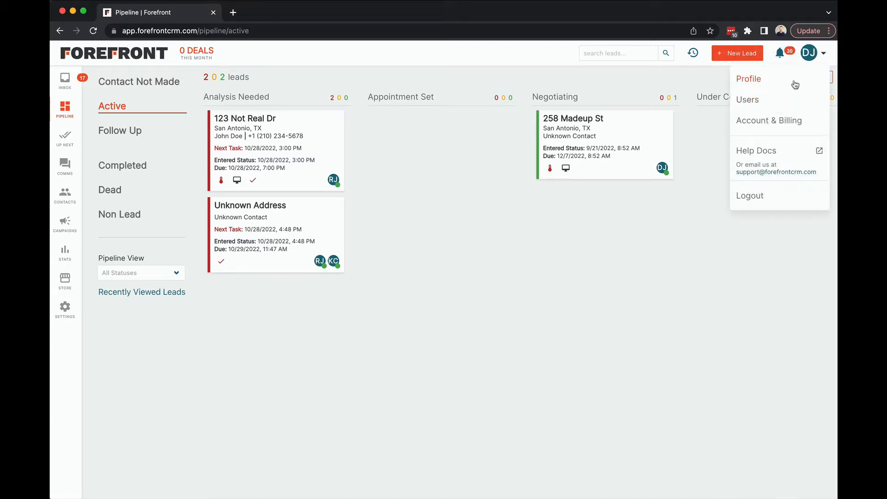
{"action": "left_click", "coordinate": [757, 105]}
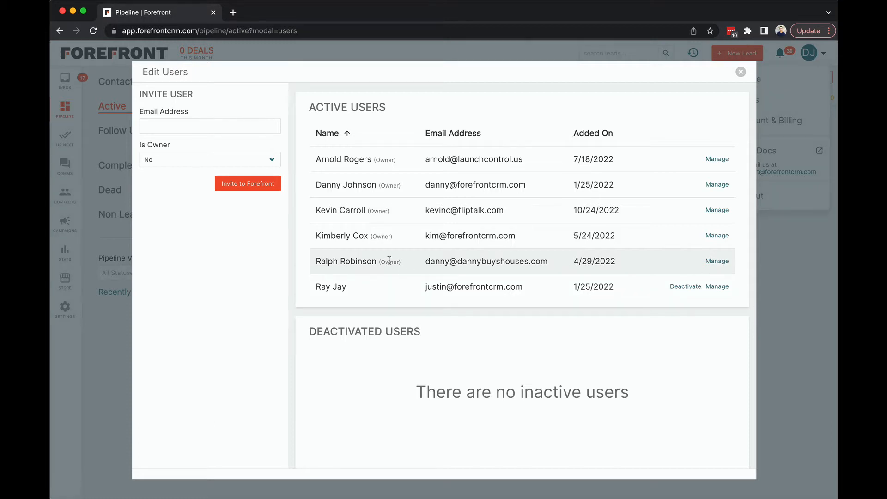
{"action": "left_click", "coordinate": [717, 261]}
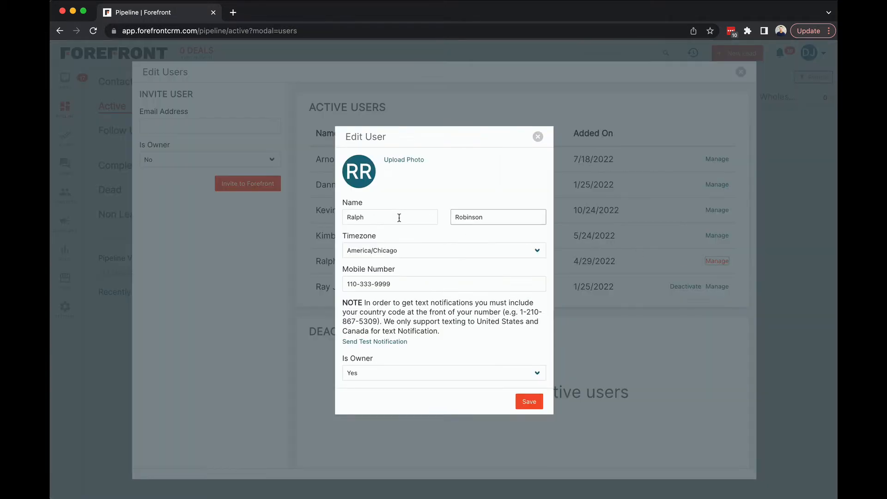
{"action": "left_click", "coordinate": [369, 377]}
{"action": "left_click", "coordinate": [418, 366]}
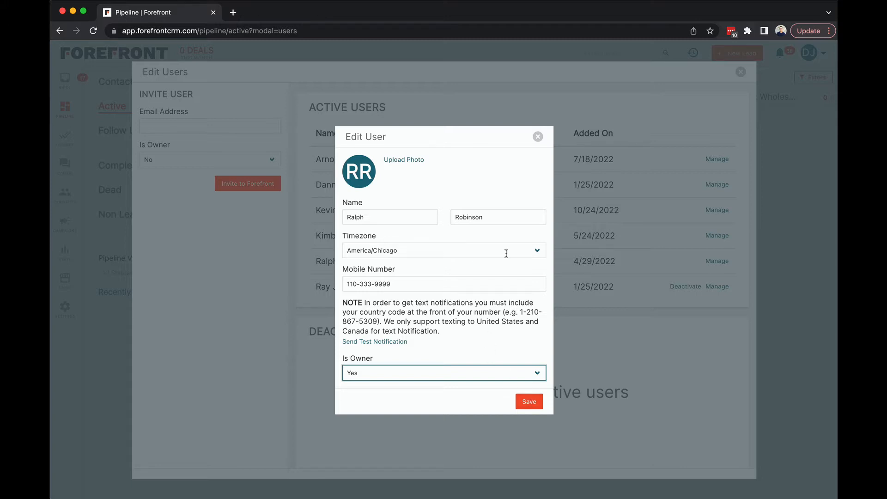
{"action": "left_click", "coordinate": [538, 138]}
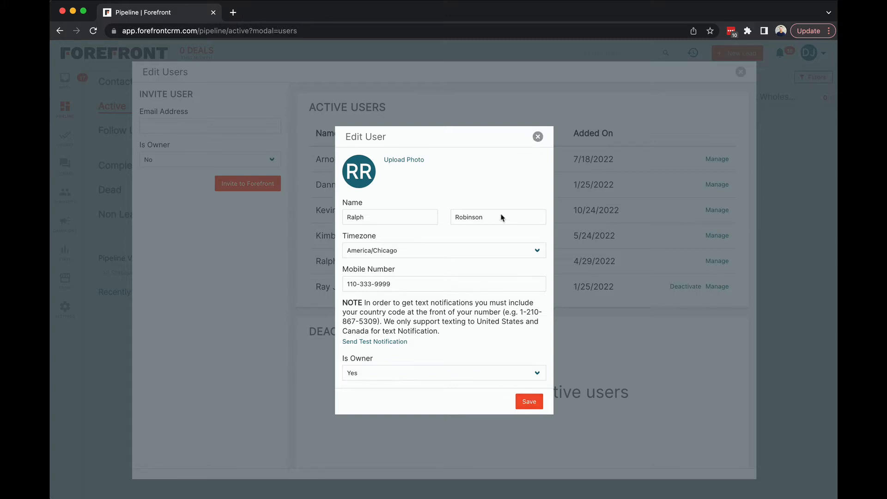
{"action": "left_click", "coordinate": [538, 137]}
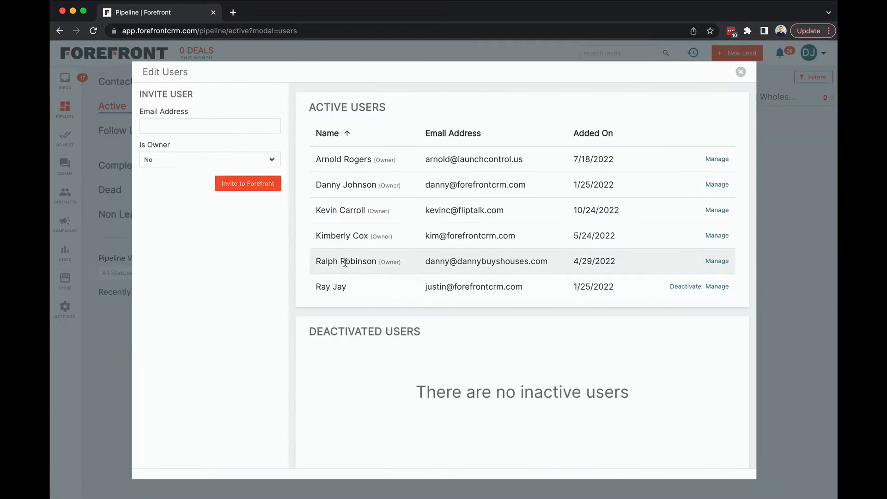
Open the owner added on 4/29/2022 for editing and set Is Owner to No
{"action": "left_click", "coordinate": [714, 263]}
{"action": "left_click", "coordinate": [425, 375]}
{"action": "left_click", "coordinate": [442, 382]}
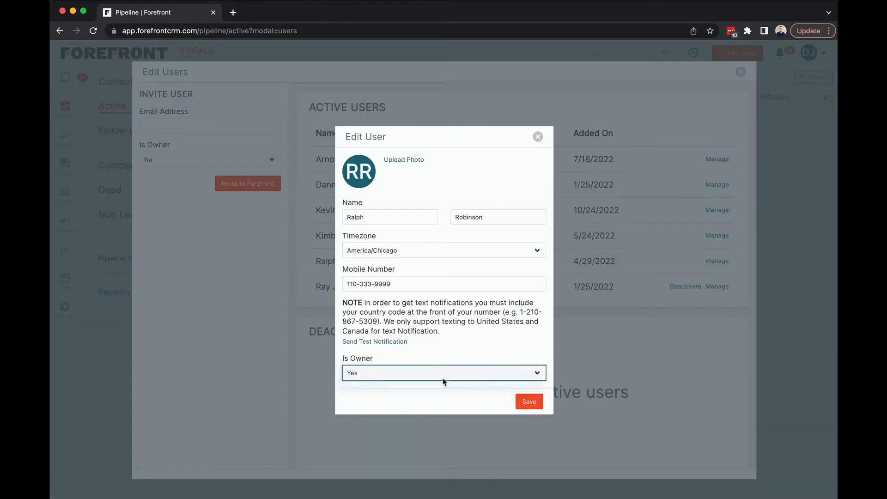
{"action": "scroll", "coordinate": [483, 370], "scroll_direction": "down", "scroll_amount": 3}
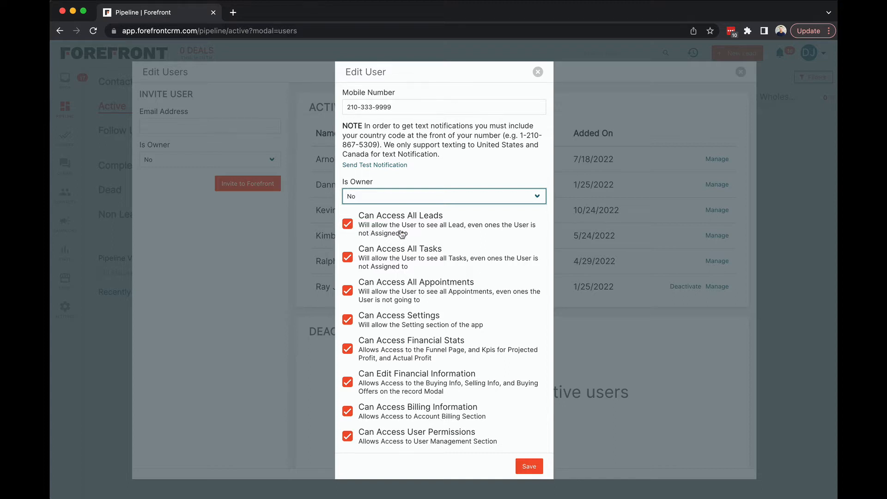
Remove the user's access to all leads, all tasks and all appointments, save the user, and close the user list
{"action": "left_click", "coordinate": [343, 224]}
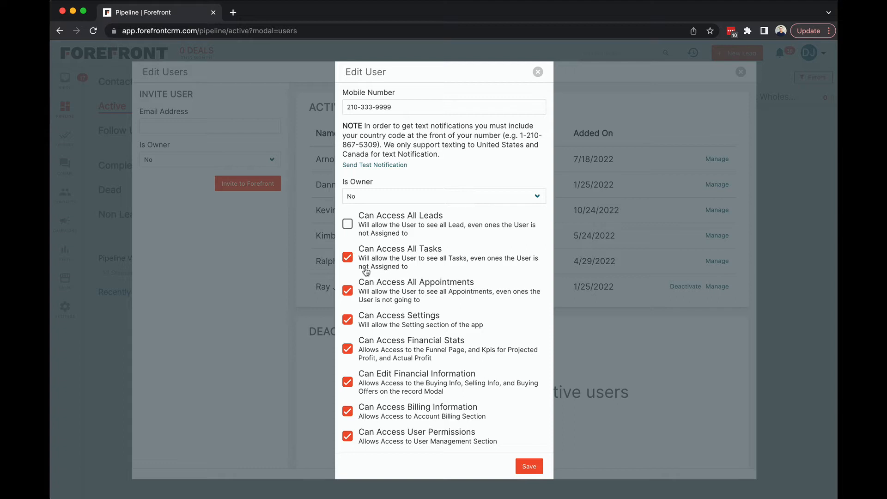
{"action": "left_click", "coordinate": [348, 258]}
{"action": "left_click", "coordinate": [349, 294]}
{"action": "left_click", "coordinate": [529, 466]}
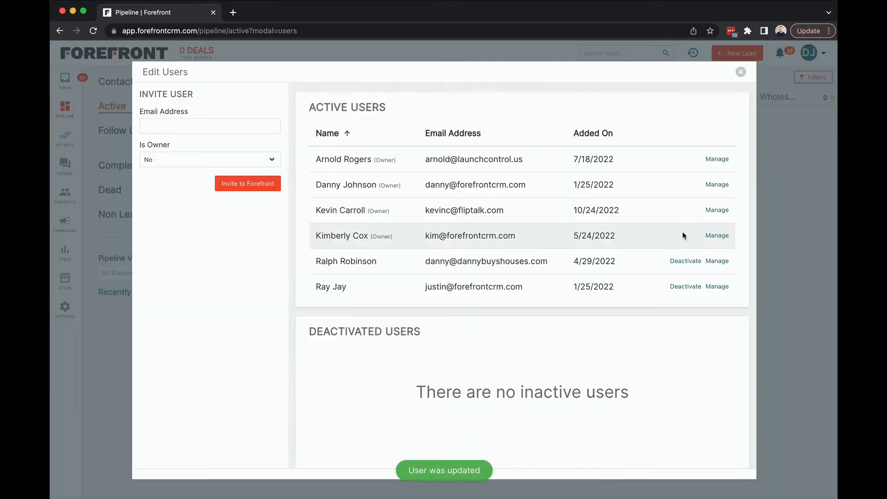
{"action": "scroll", "coordinate": [739, 84], "scroll_direction": "down", "scroll_amount": 1}
{"action": "left_click", "coordinate": [740, 72]}
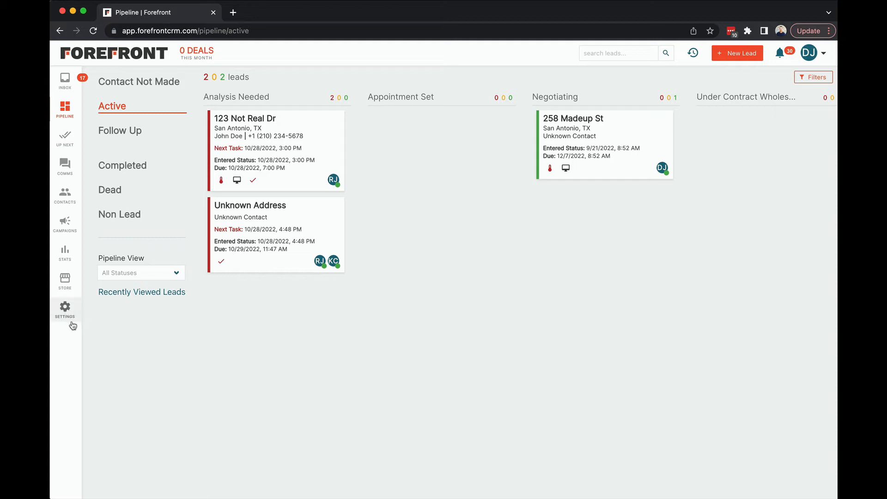
View the Settings section, and try removing Can Access Settings from the user added on 4/29/2022, closing without saving
{"action": "left_click", "coordinate": [64, 315]}
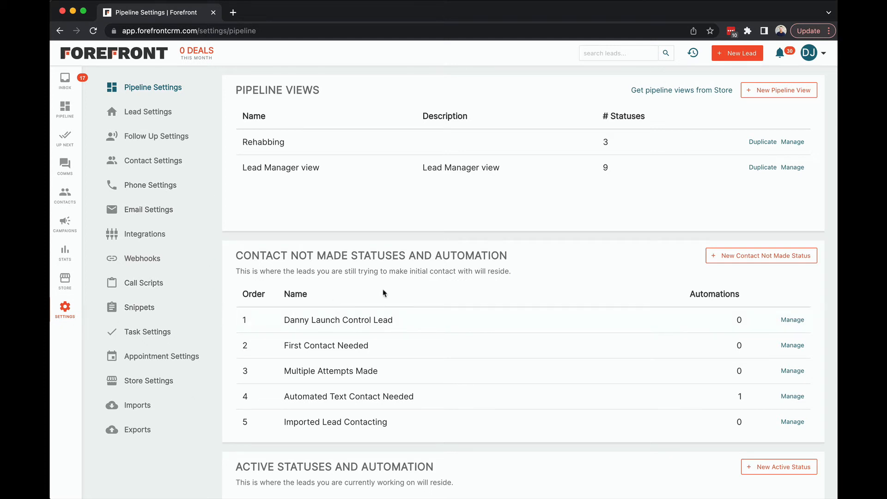
{"action": "left_click", "coordinate": [809, 53]}
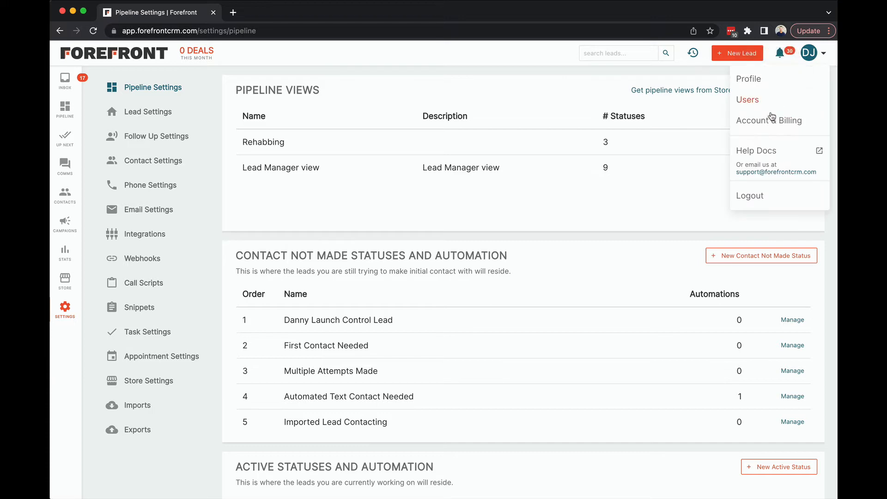
{"action": "left_click", "coordinate": [755, 106]}
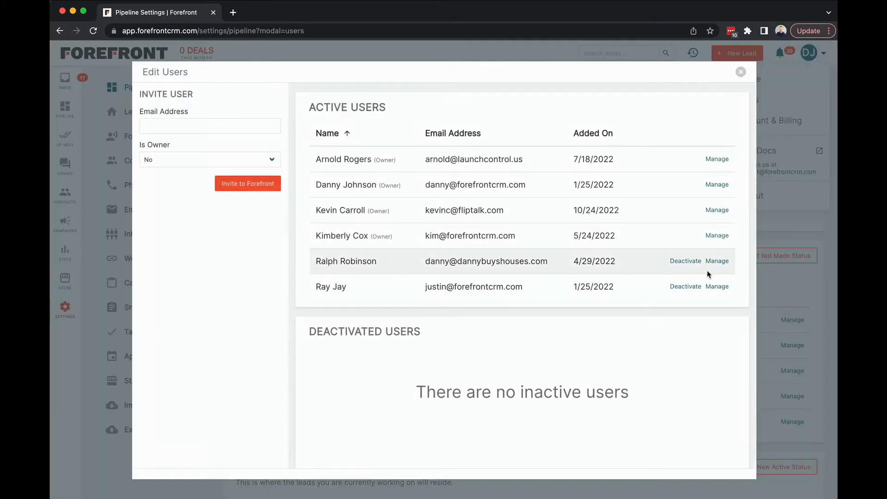
{"action": "left_click", "coordinate": [717, 261]}
{"action": "scroll", "coordinate": [402, 342], "scroll_direction": "down", "scroll_amount": 3}
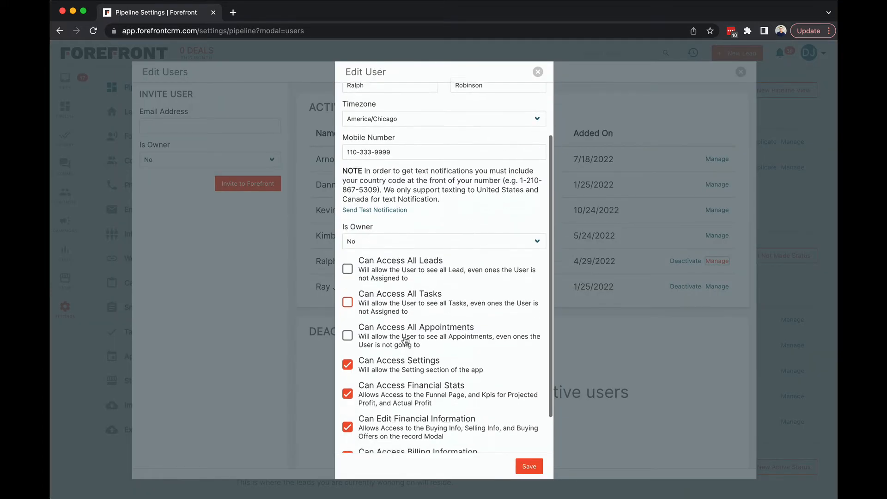
{"action": "left_click", "coordinate": [348, 321]}
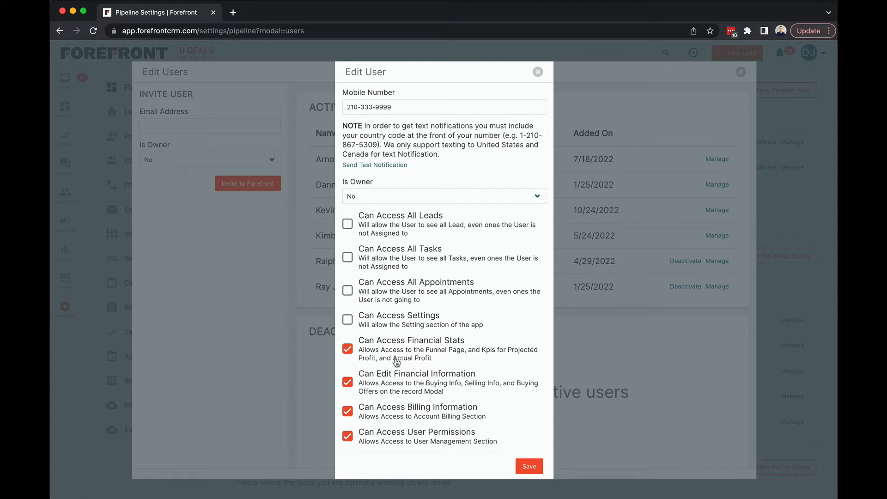
{"action": "left_click", "coordinate": [539, 71]}
{"action": "left_click", "coordinate": [740, 71]}
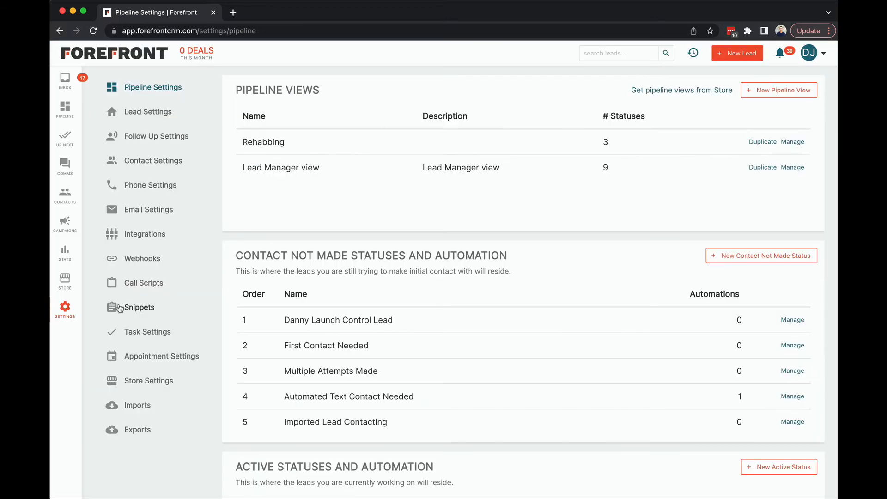
Review the Leads and Deals, KPIs and Funnel statistics pages
{"action": "left_click", "coordinate": [70, 257]}
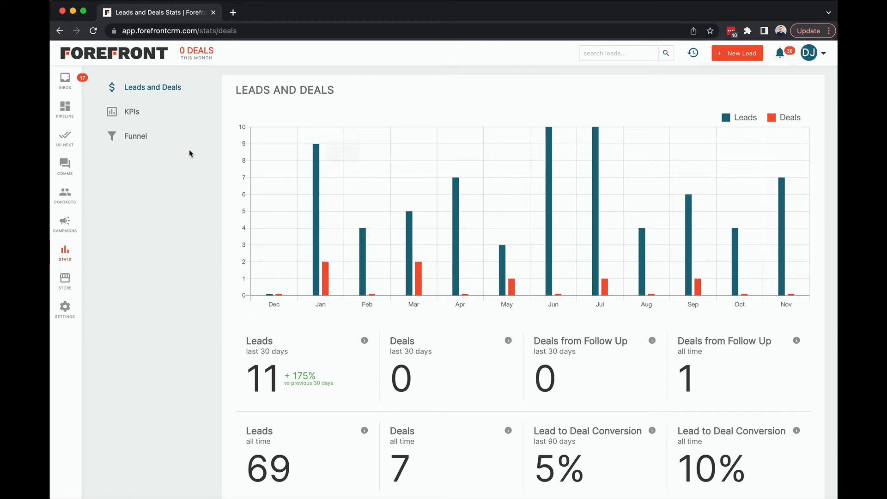
{"action": "left_click", "coordinate": [132, 113]}
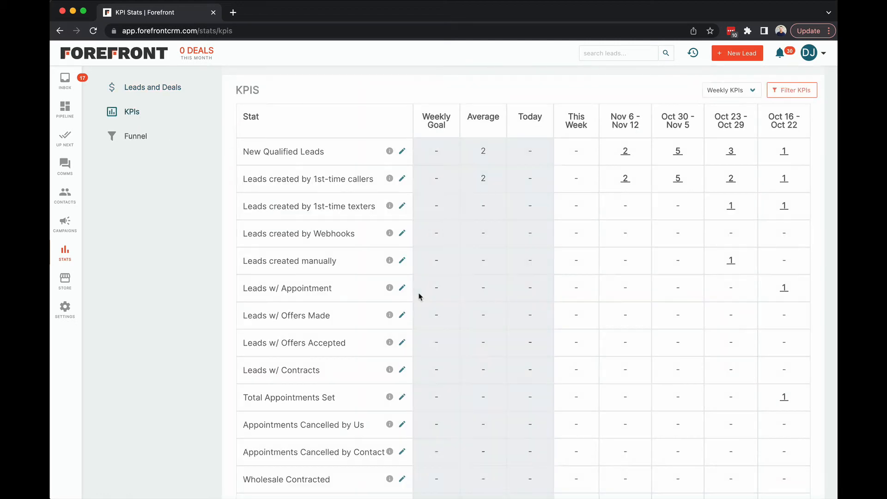
{"action": "scroll", "coordinate": [407, 294], "scroll_direction": "down", "scroll_amount": 8}
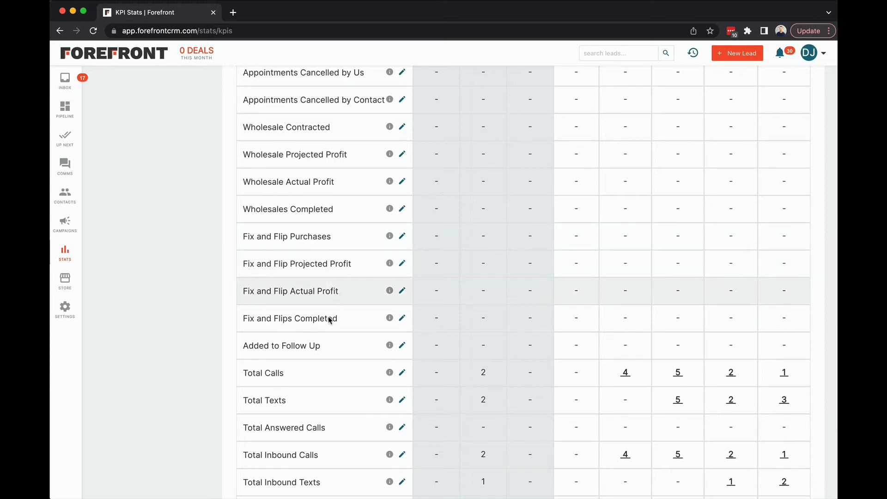
{"action": "scroll", "coordinate": [317, 291], "scroll_direction": "up", "scroll_amount": 1}
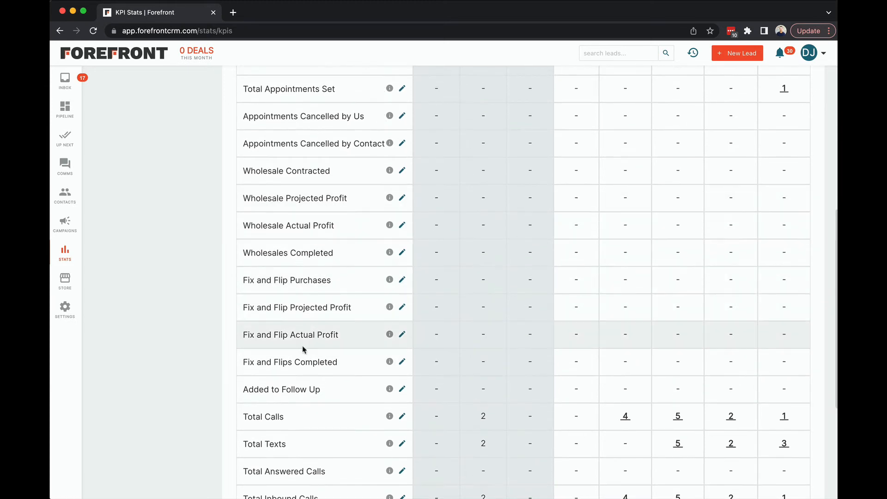
{"action": "scroll", "coordinate": [325, 326], "scroll_direction": "up", "scroll_amount": 7}
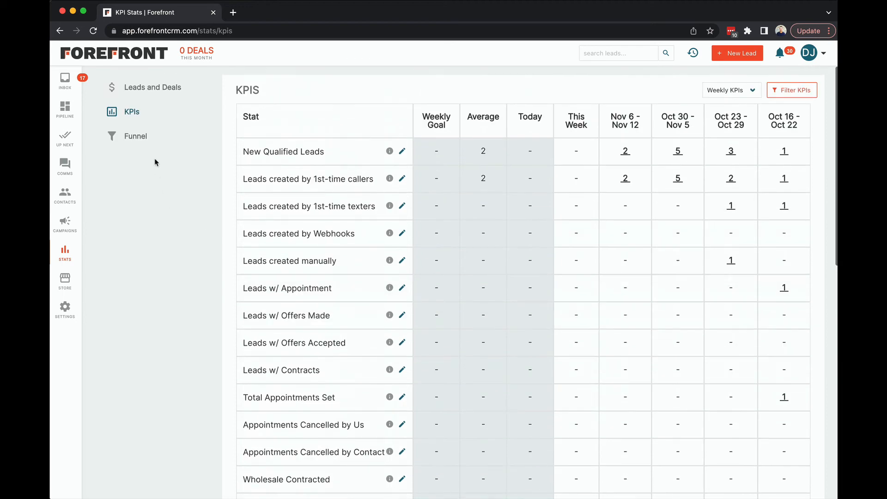
{"action": "left_click", "coordinate": [135, 135]}
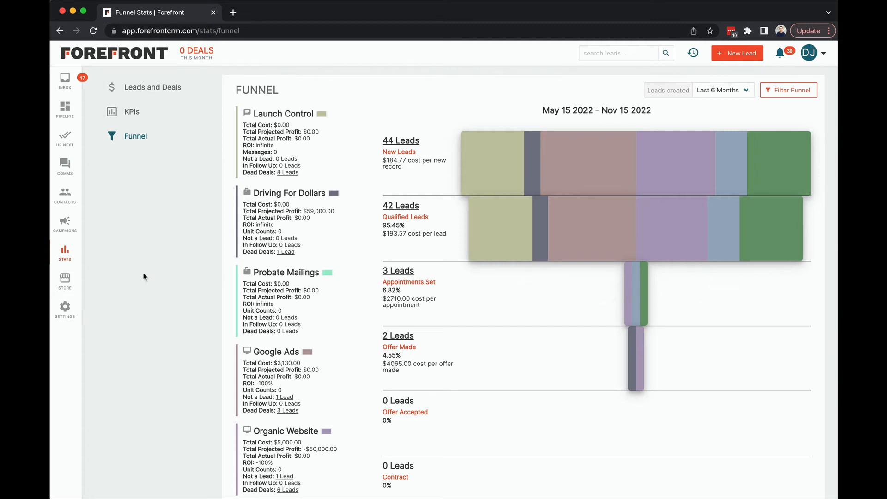
Try removing Can Access Settings and Can Access Financial Stats from the user added on 4/29/2022, closing without saving
{"action": "left_click", "coordinate": [820, 55]}
{"action": "left_click", "coordinate": [732, 101]}
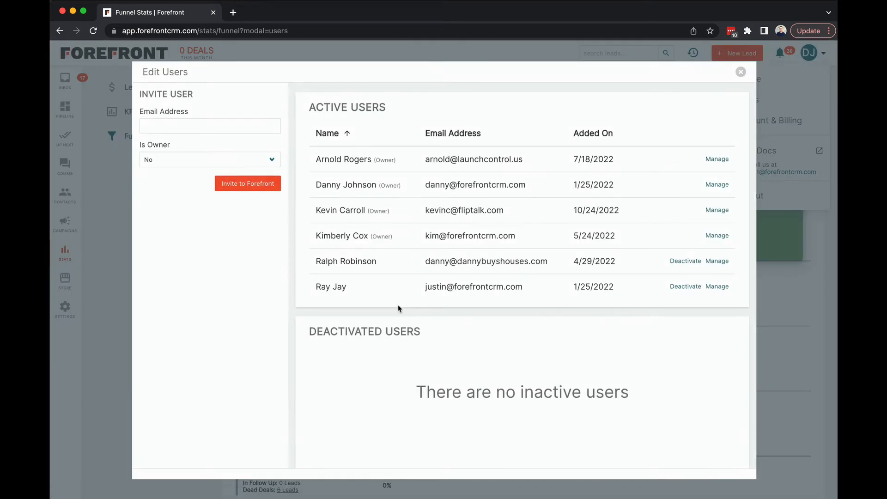
{"action": "left_click", "coordinate": [717, 261]}
{"action": "scroll", "coordinate": [356, 314], "scroll_direction": "down", "scroll_amount": 3}
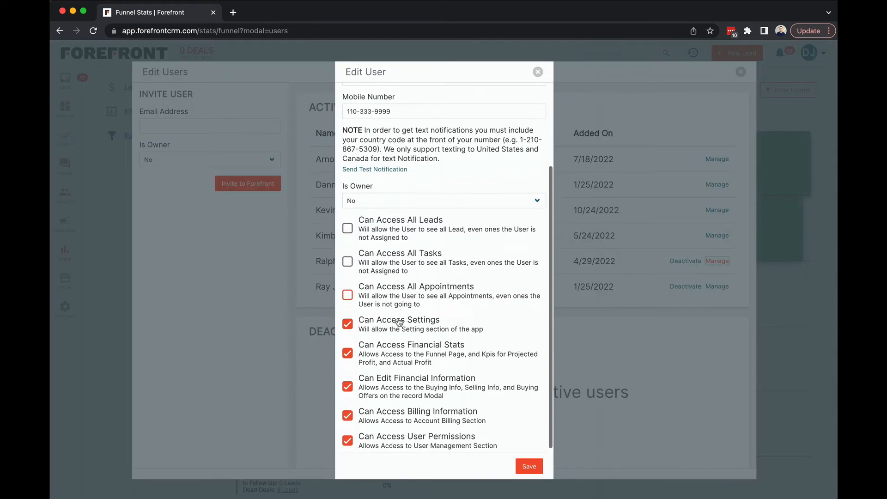
{"action": "left_click", "coordinate": [349, 320]}
{"action": "left_click", "coordinate": [349, 349]}
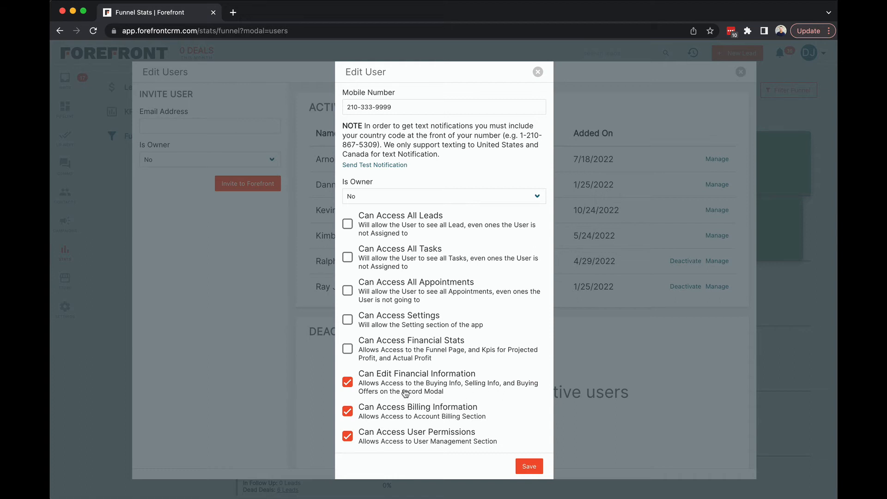
{"action": "left_click", "coordinate": [537, 72]}
{"action": "left_click", "coordinate": [741, 72]}
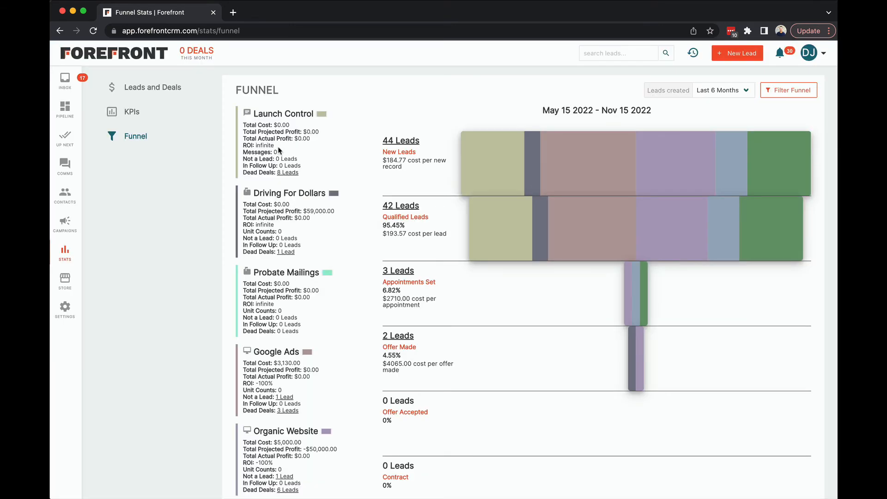
Set the buying type of the first Analysis Needed lead to Fix and Flip, and examine its expanded Buying Info
{"action": "left_click", "coordinate": [65, 111]}
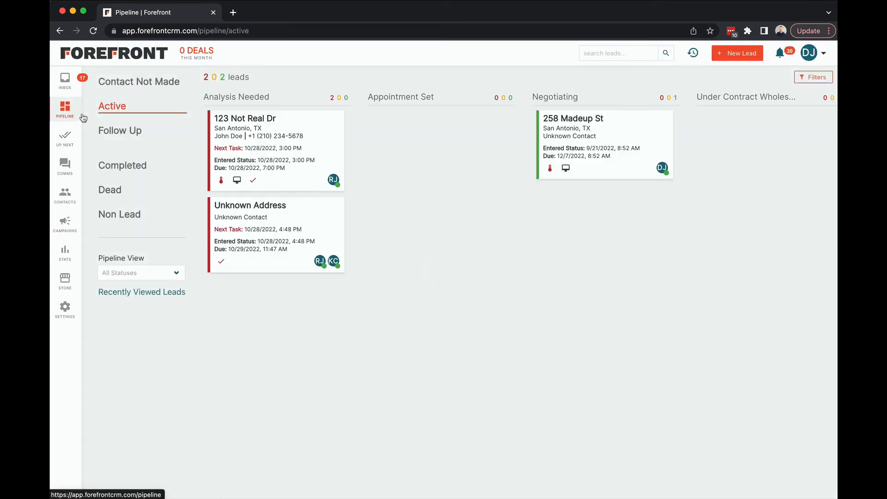
{"action": "left_click", "coordinate": [284, 160]}
{"action": "scroll", "coordinate": [693, 240], "scroll_direction": "down", "scroll_amount": 5}
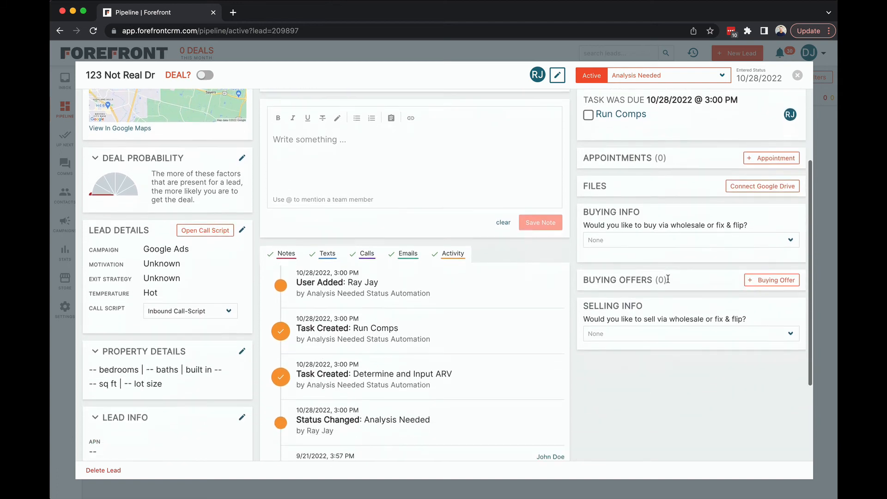
{"action": "left_click", "coordinate": [719, 227]}
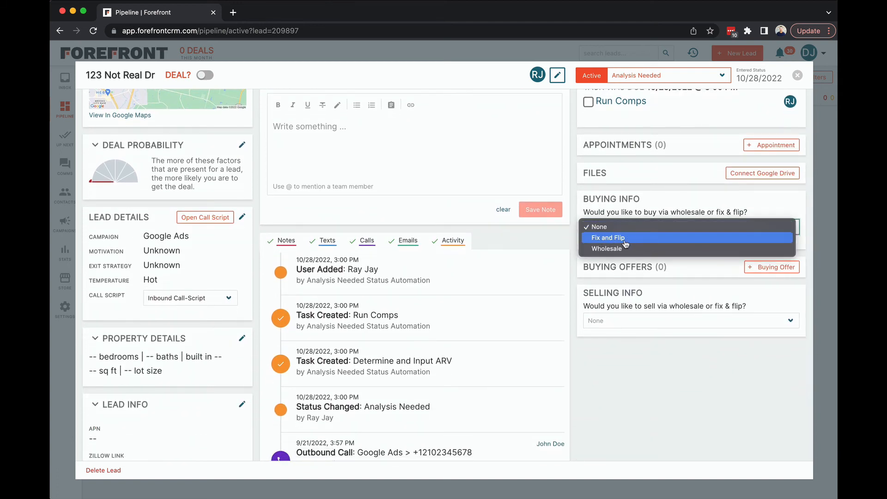
{"action": "left_click", "coordinate": [619, 218]}
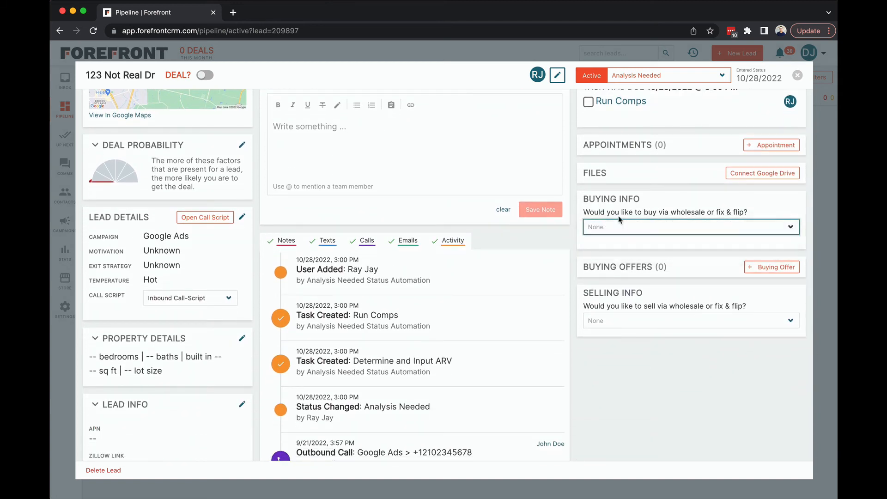
{"action": "left_click", "coordinate": [595, 205]}
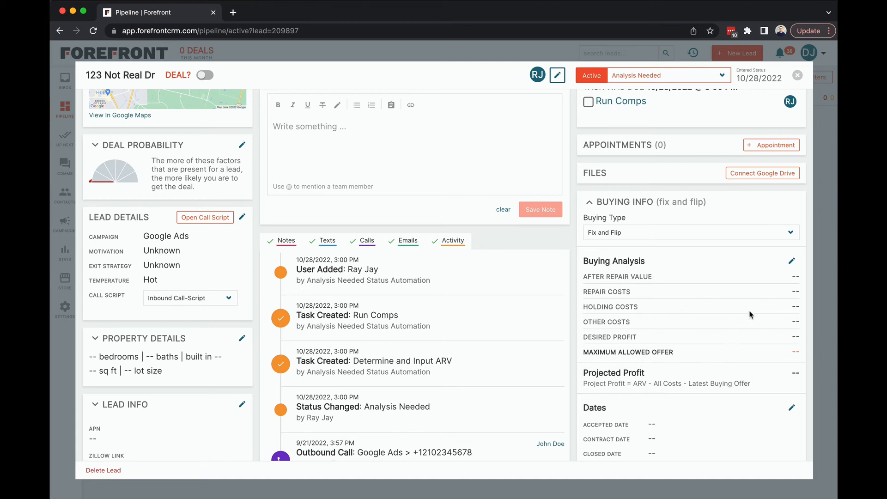
{"action": "scroll", "coordinate": [750, 314], "scroll_direction": "down", "scroll_amount": 3}
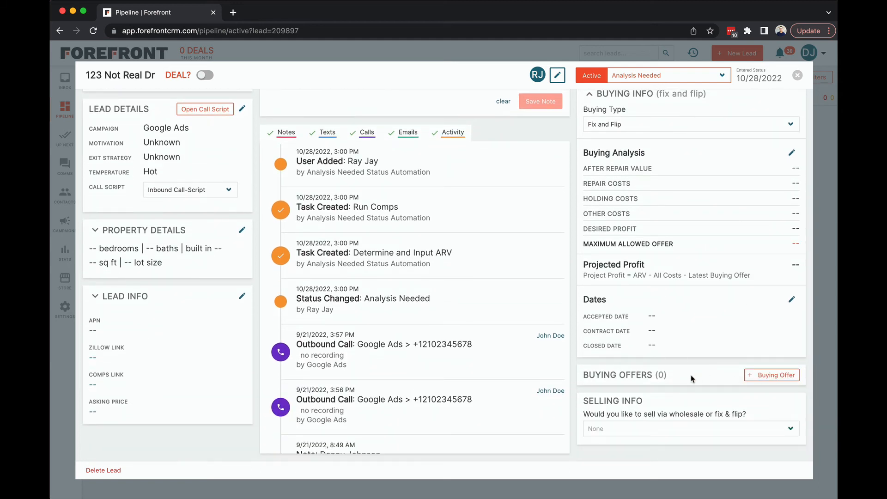
{"action": "left_click", "coordinate": [797, 75]}
Review the remaining permissions of the user added on 4/29/2022, including financial editing, billing and user permissions, without changing them
{"action": "left_click", "coordinate": [809, 53]}
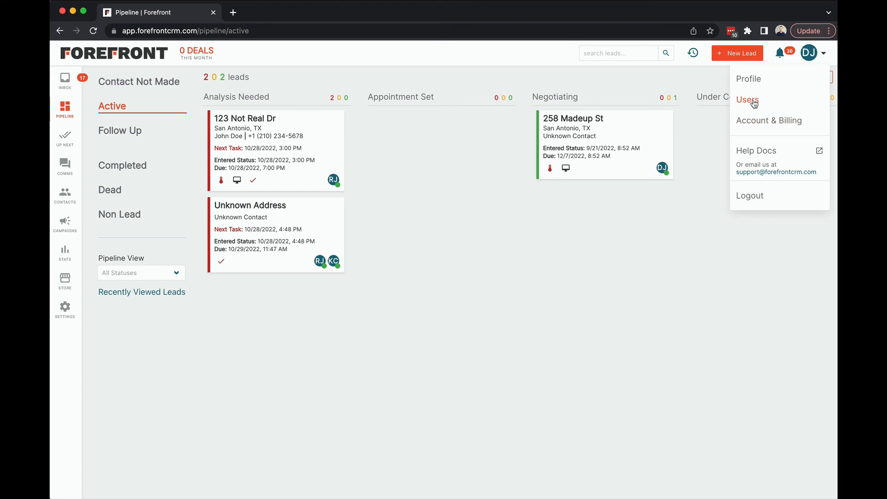
{"action": "left_click", "coordinate": [753, 103]}
{"action": "left_click", "coordinate": [717, 261]}
{"action": "scroll", "coordinate": [492, 307], "scroll_direction": "down", "scroll_amount": 3}
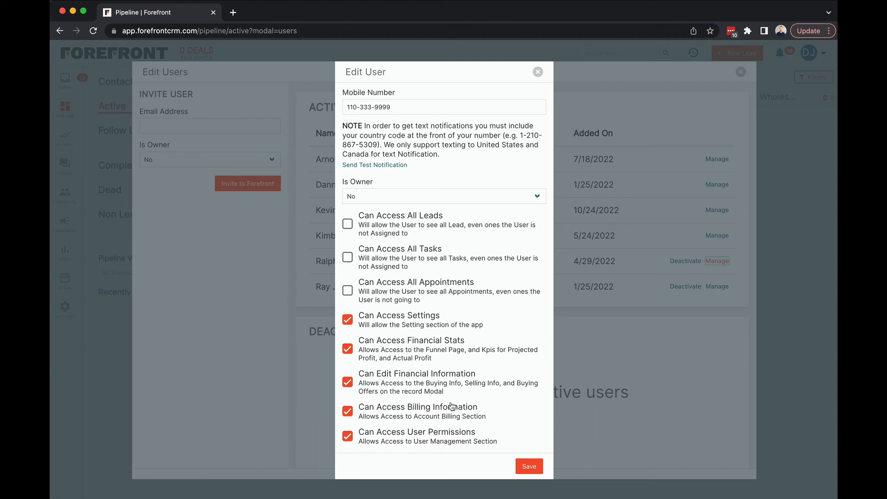
{"action": "scroll", "coordinate": [454, 384], "scroll_direction": "up", "scroll_amount": 5}
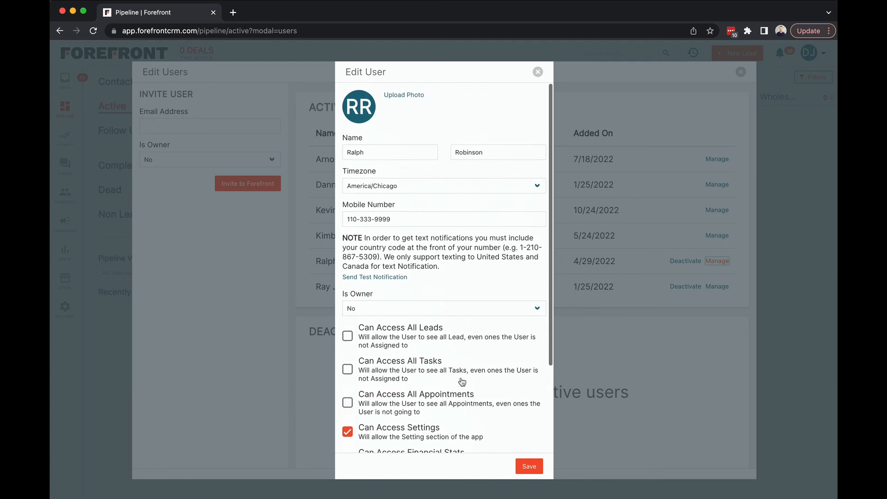
{"action": "left_click", "coordinate": [537, 72]}
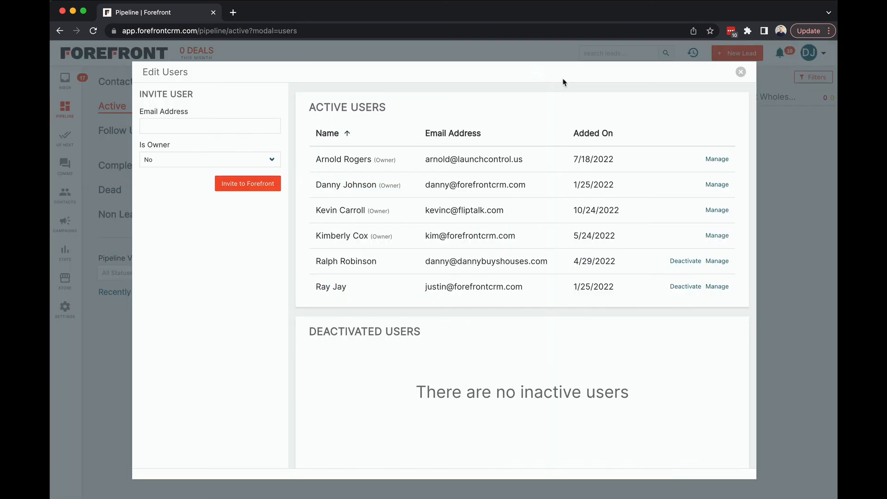
{"action": "left_click", "coordinate": [740, 72]}
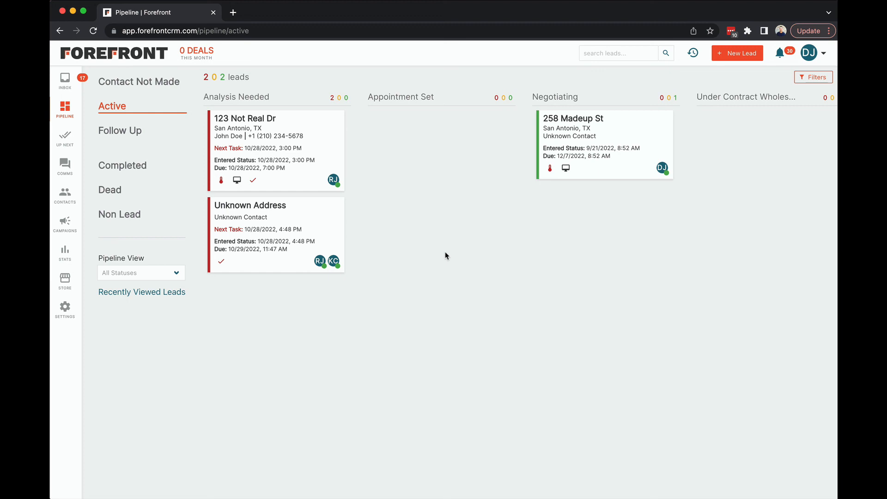
{"action": "scroll", "coordinate": [462, 279], "scroll_direction": "right", "scroll_amount": 2}
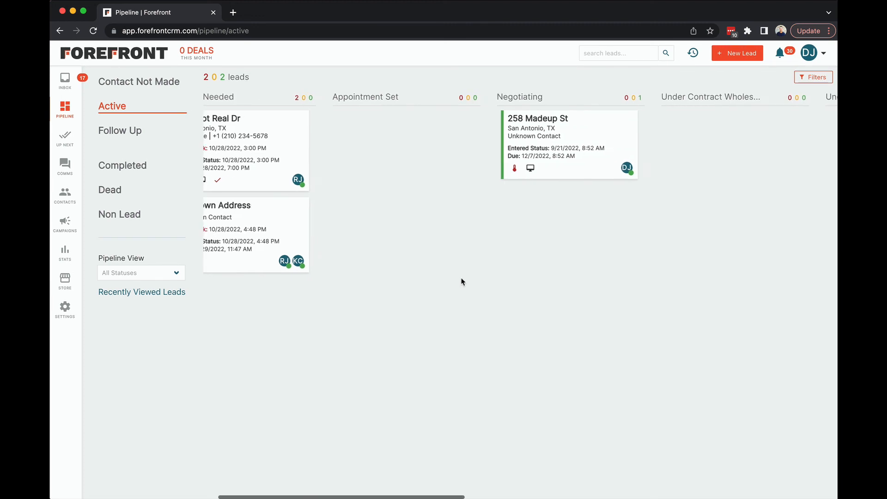
{"action": "scroll", "coordinate": [461, 279], "scroll_direction": "left", "scroll_amount": 2}
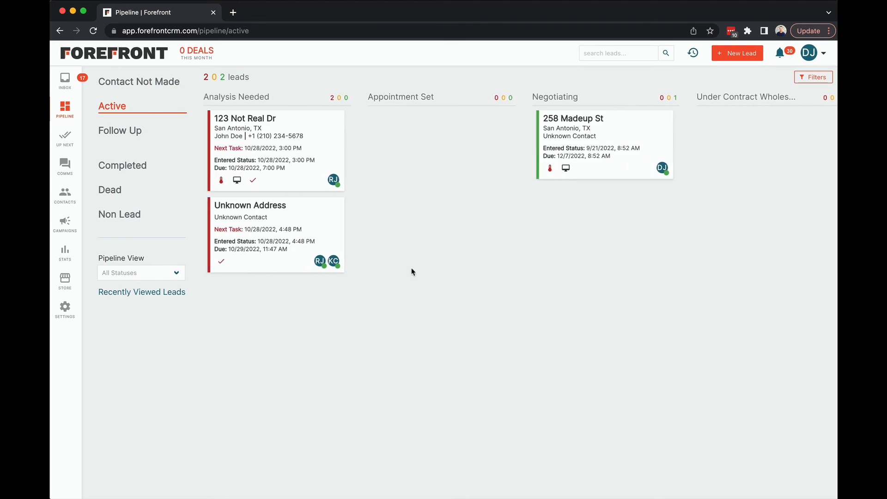